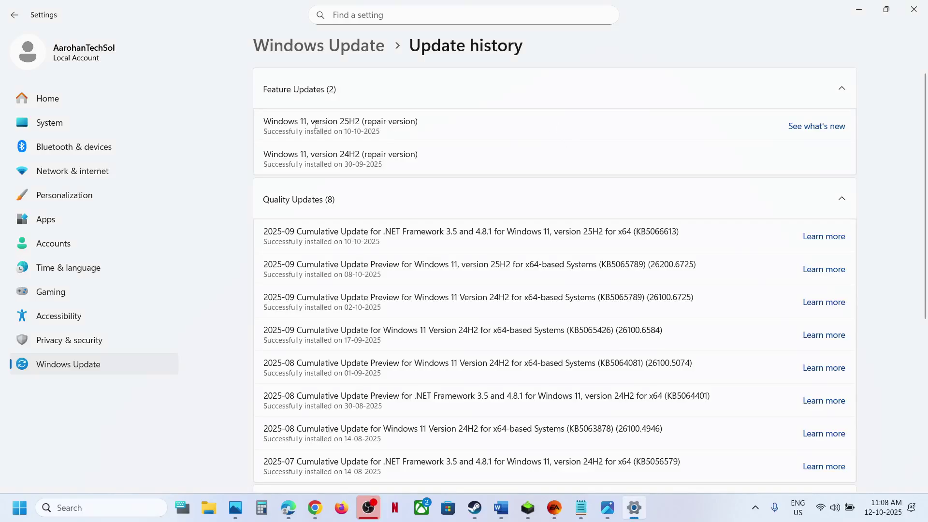
# Compare the 25H2 and 24H2 feature updates in update history, then list uninstallable updates
pyautogui.moveTo(313, 126); pyautogui.dragTo(365, 124)
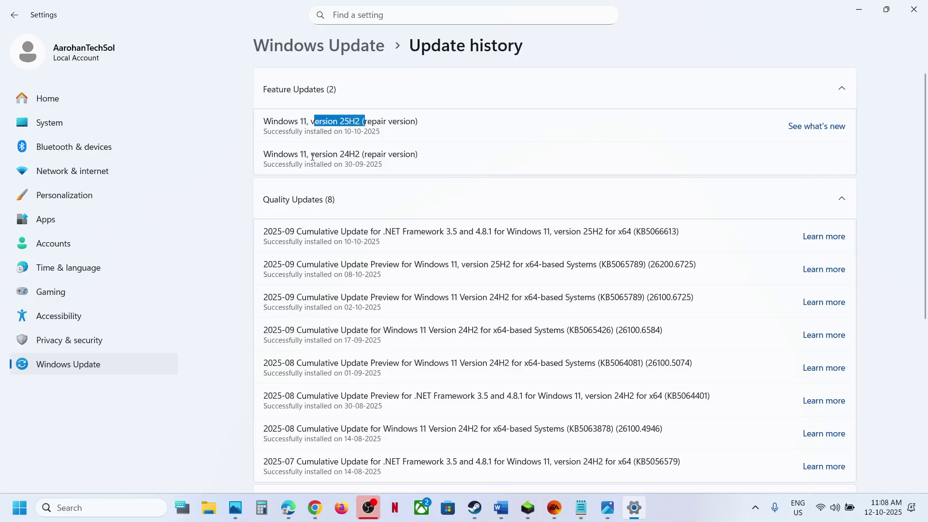
pyautogui.moveTo(311, 154); pyautogui.dragTo(357, 155)
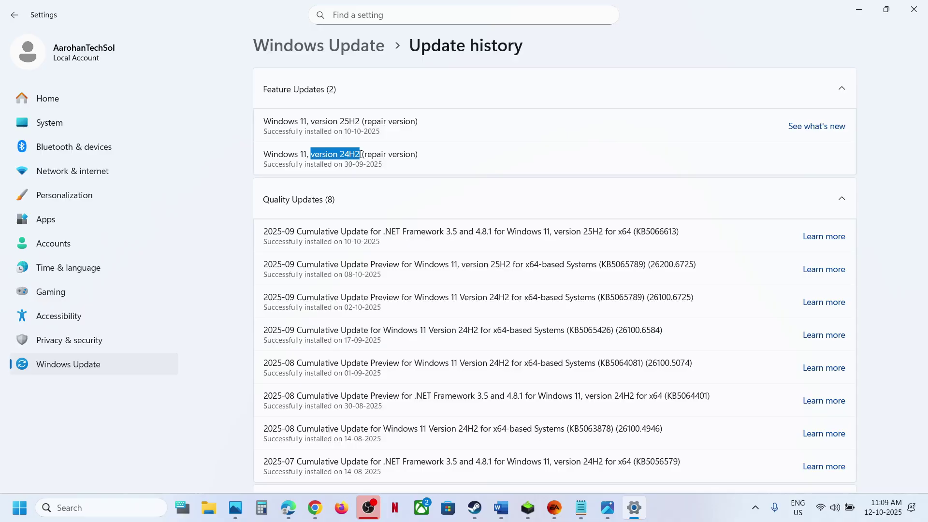
pyautogui.click(99, 368)
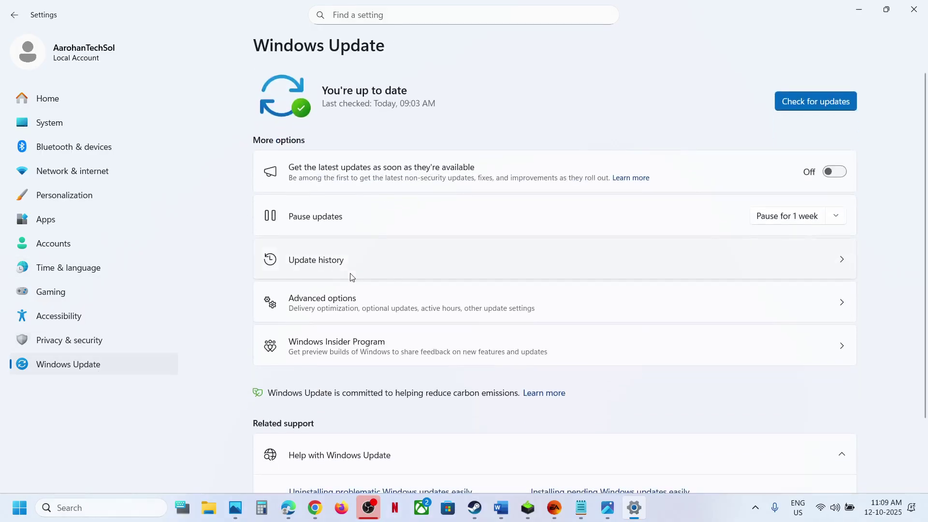
pyautogui.click(354, 274)
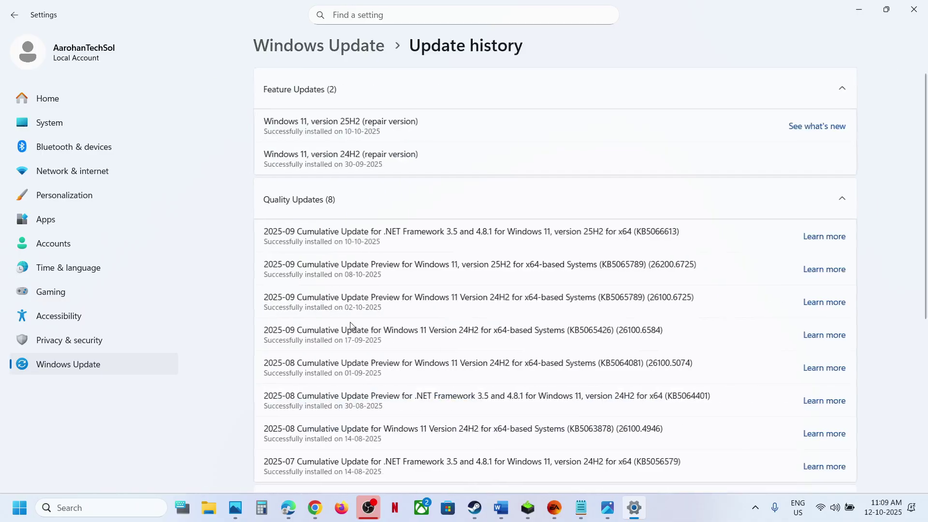
pyautogui.scroll(-5, 350, 326)
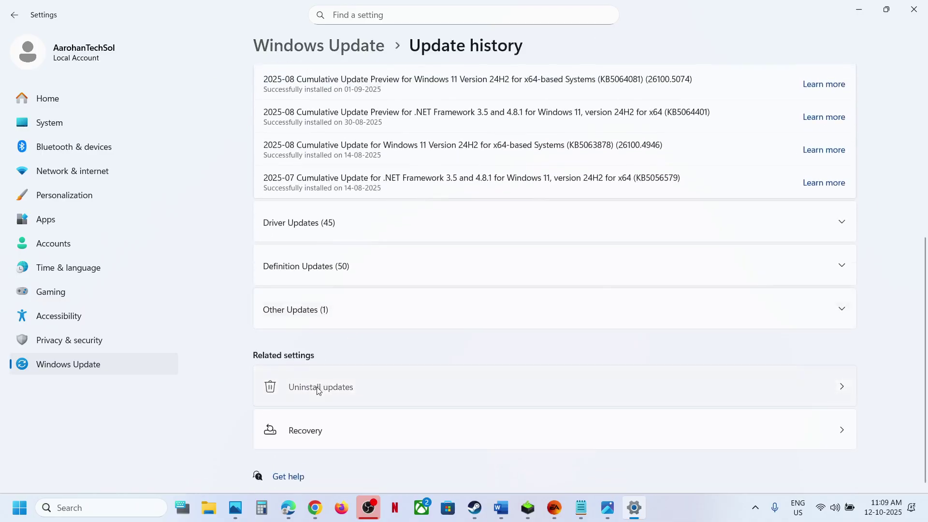
pyautogui.click(317, 389)
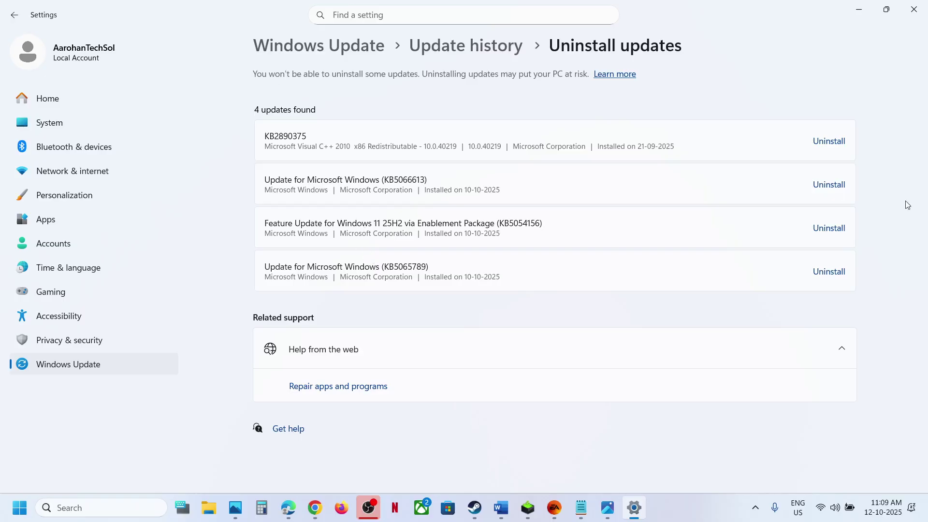
# Start uninstalling KB5054156 but cancel, then open and dismiss the Start power menu
pyautogui.click(841, 227)
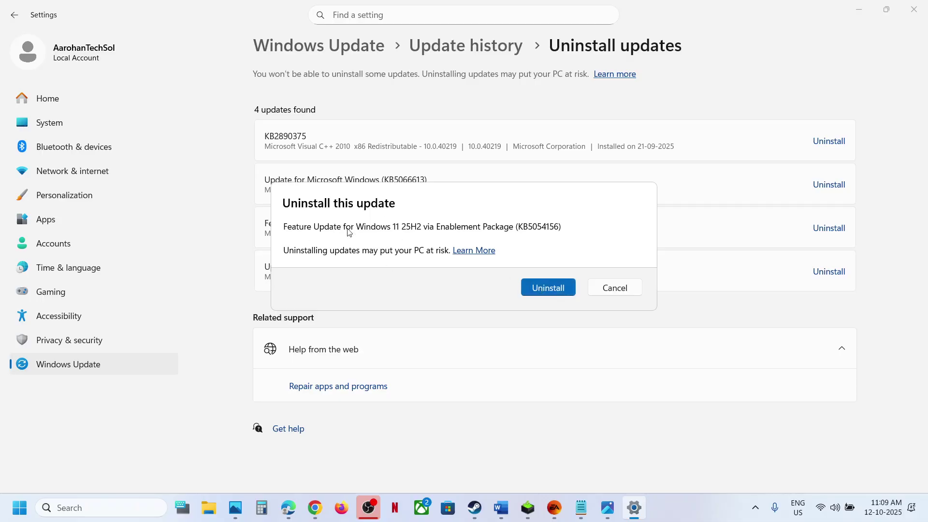
pyautogui.click(614, 287)
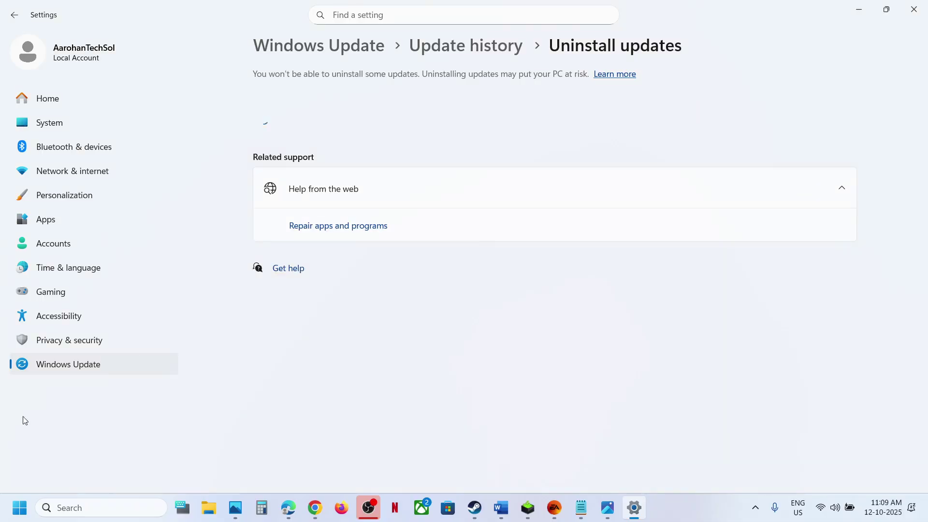
pyautogui.click(20, 508)
pyautogui.click(351, 466)
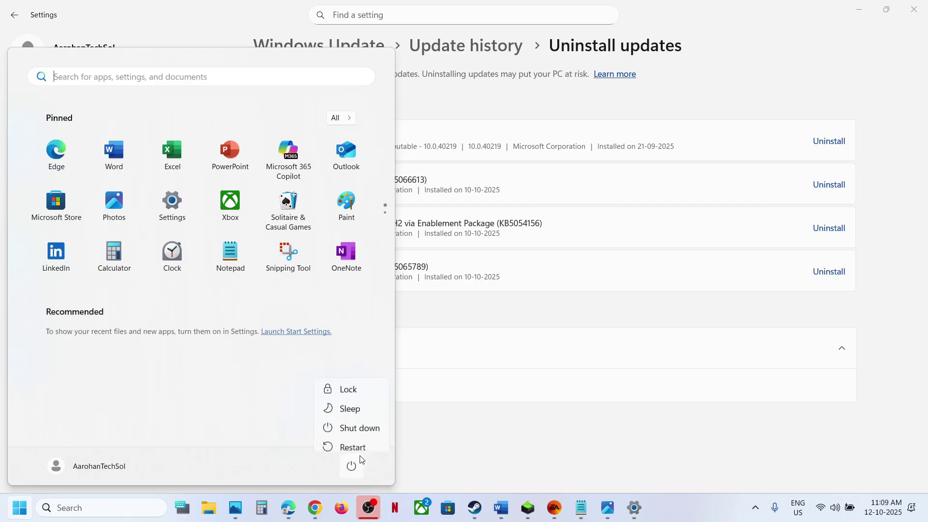
pyautogui.press('Escape')
pyautogui.click(433, 433)
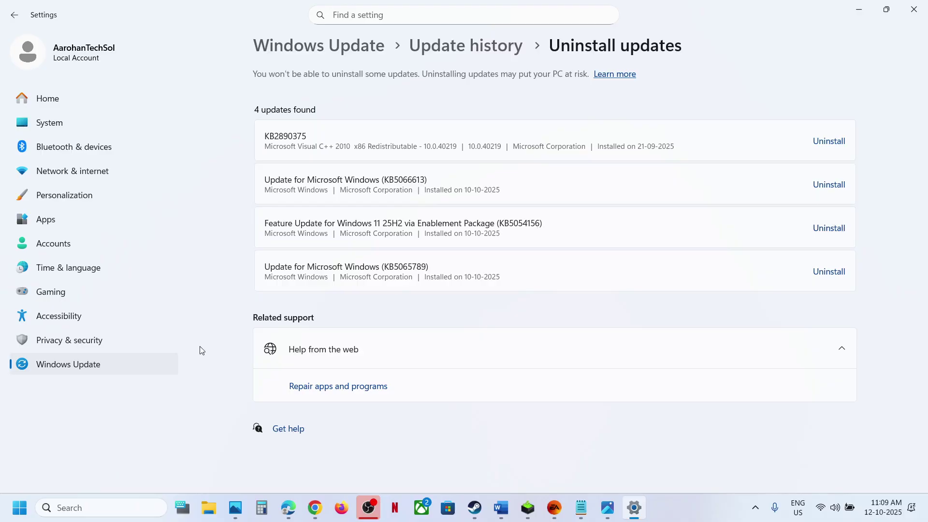
# Go from Windows Update through Advanced options to the Recovery page
pyautogui.click(82, 369)
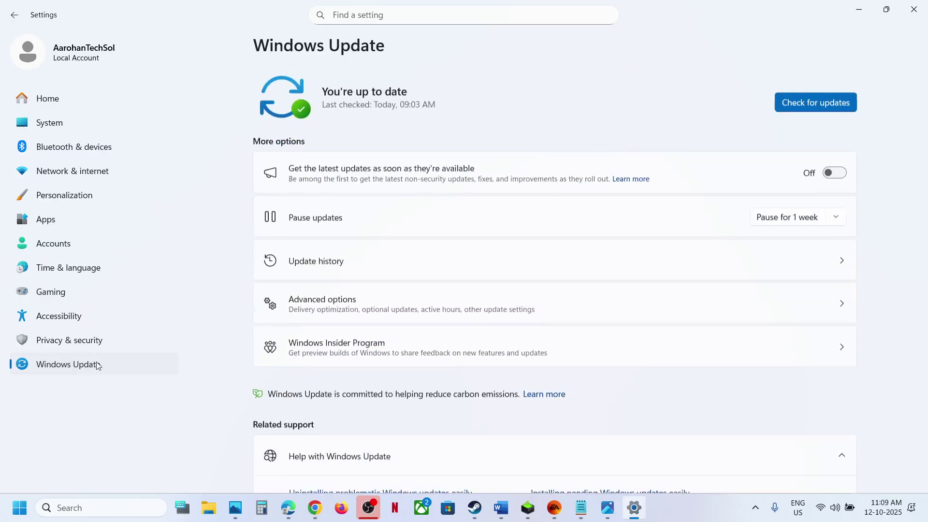
pyautogui.click(314, 299)
pyautogui.scroll(-2, 337, 348)
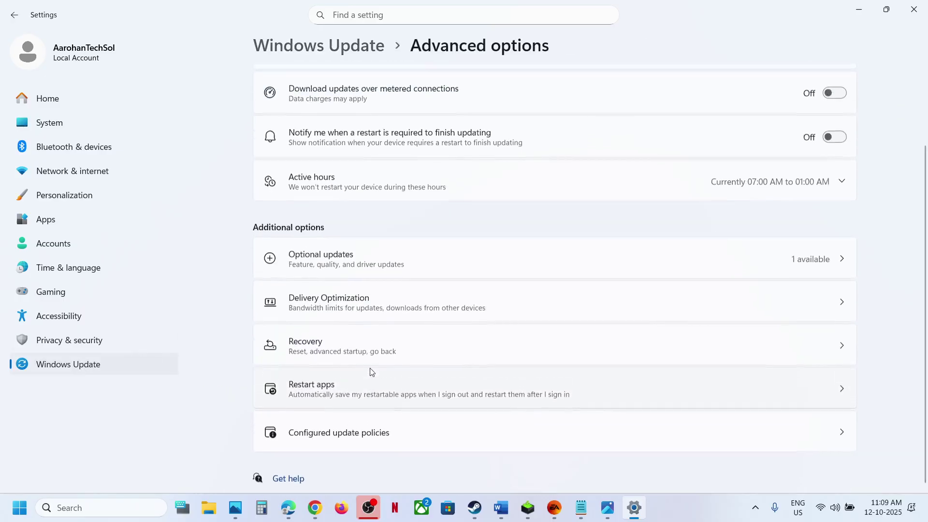
pyautogui.click(337, 348)
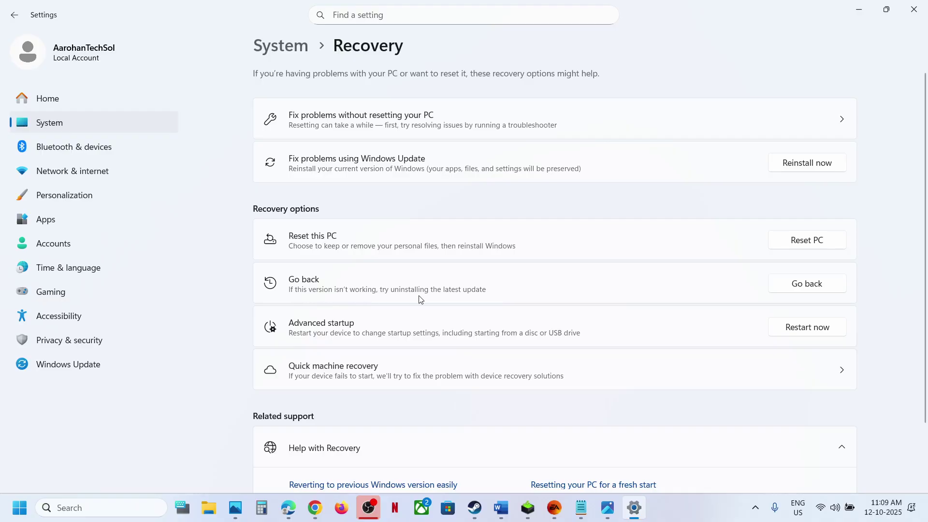
pyautogui.click(806, 284)
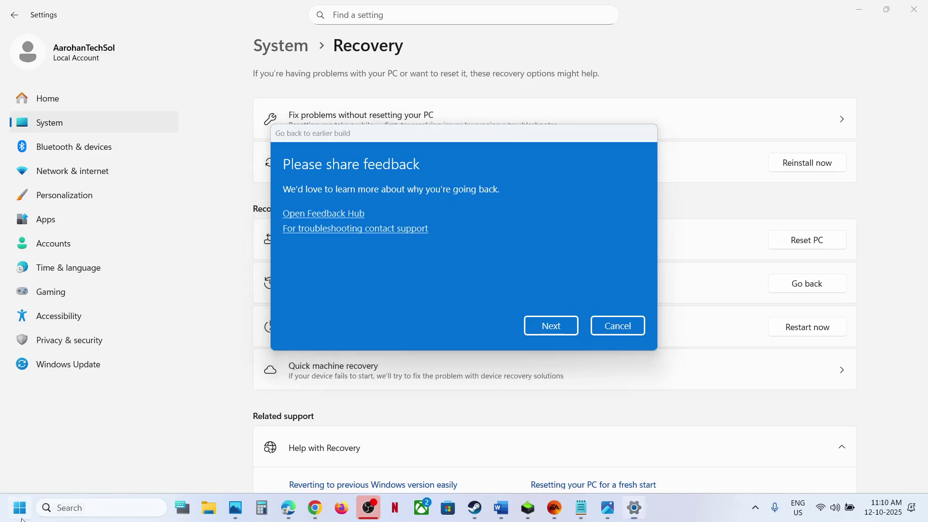
pyautogui.press('super')
pyautogui.click(350, 465)
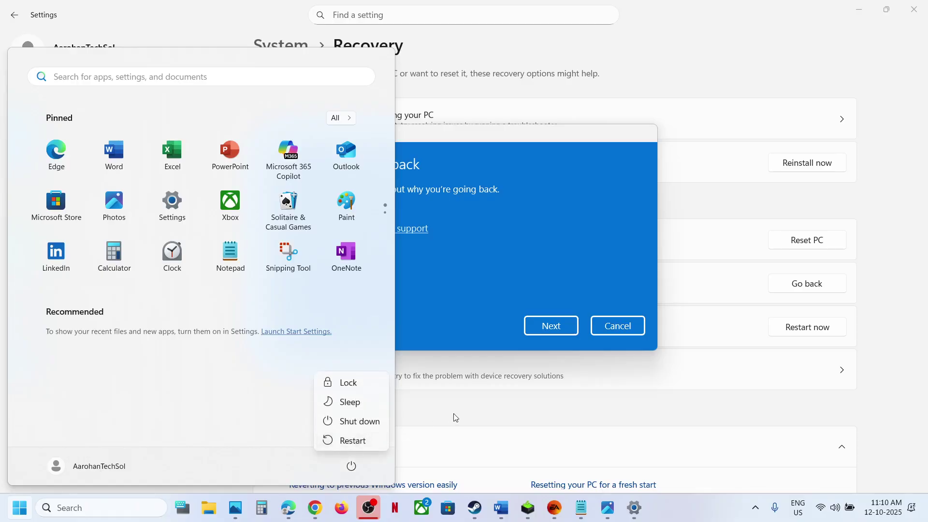
pyautogui.press('Escape')
pyautogui.press('Escape')
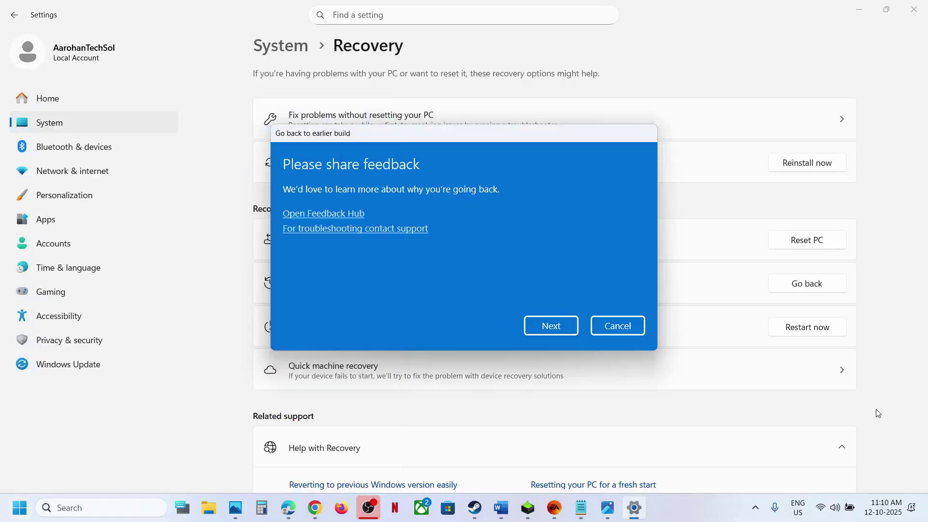
pyautogui.click(628, 326)
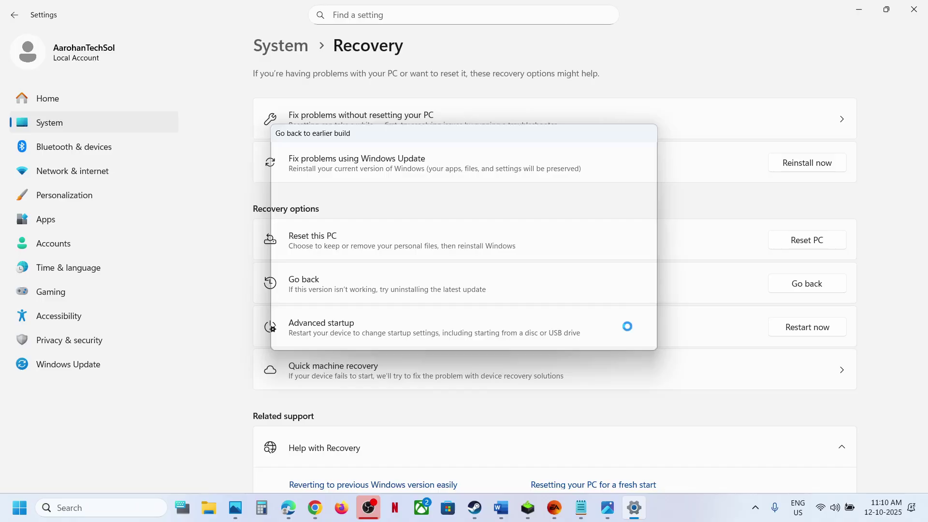
pyautogui.click(84, 505)
pyautogui.write('w')
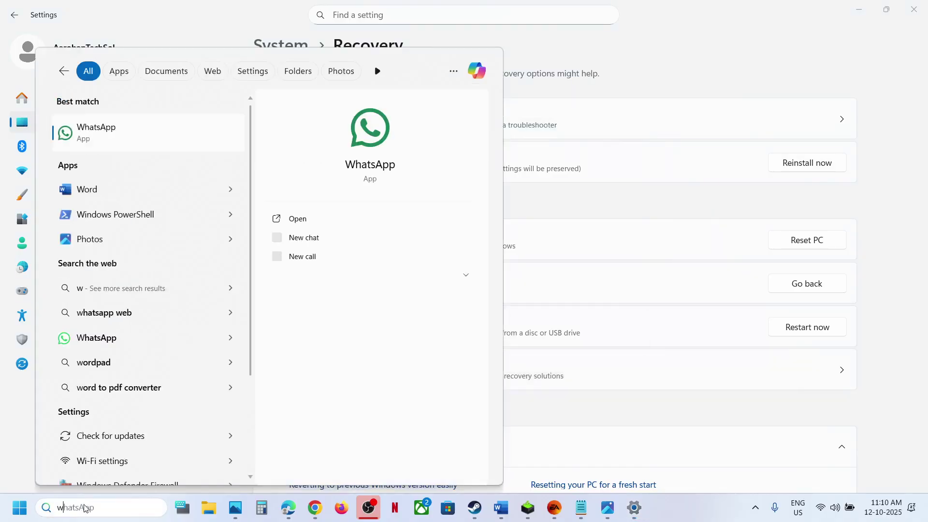
pyautogui.write('in')
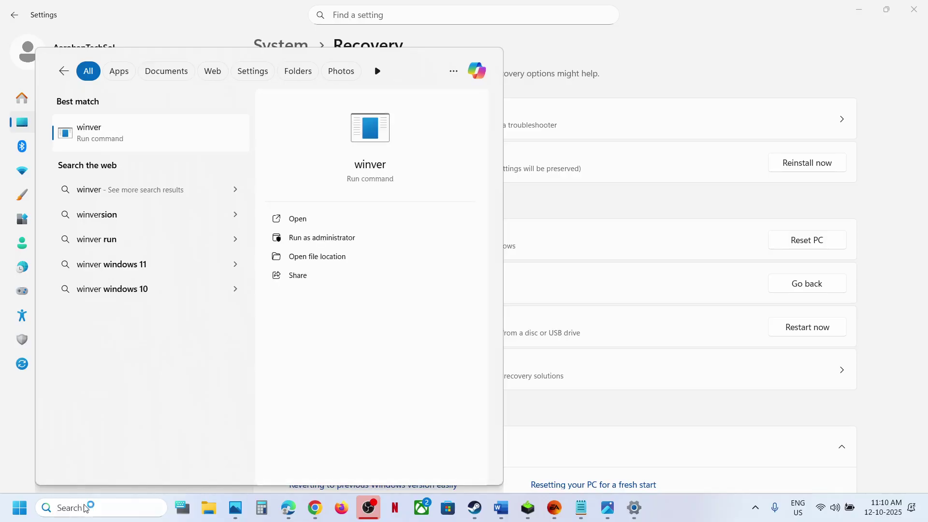
pyautogui.press('Return')
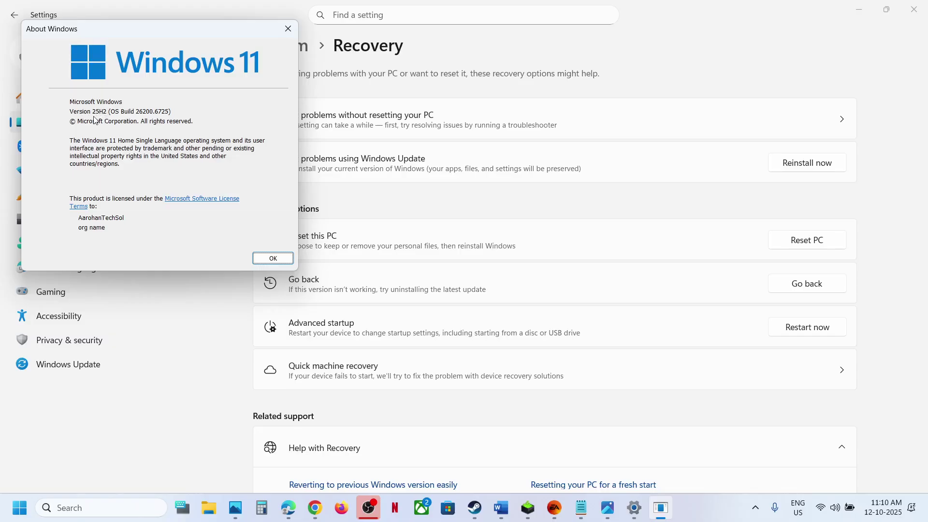
# Close the Windows version window and start Go back to the earlier build
pyautogui.click(288, 28)
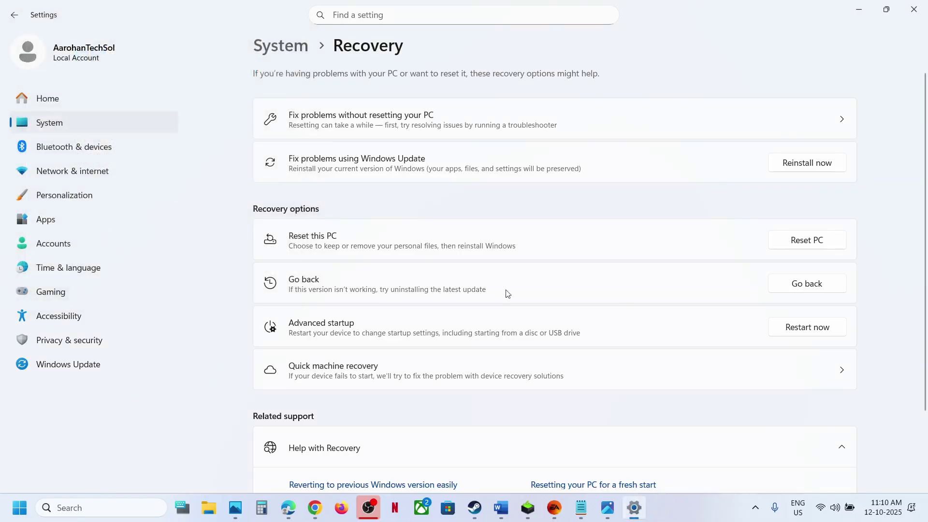
pyautogui.click(798, 284)
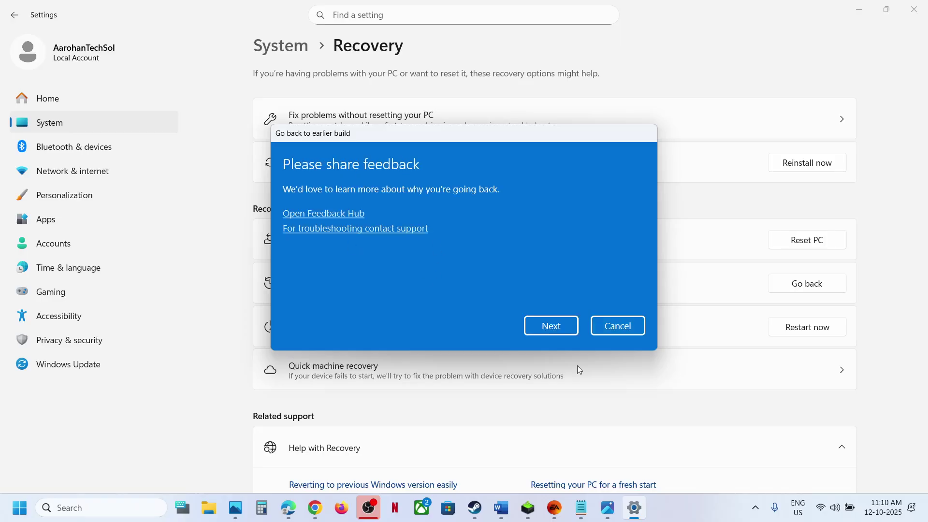
pyautogui.click(689, 516)
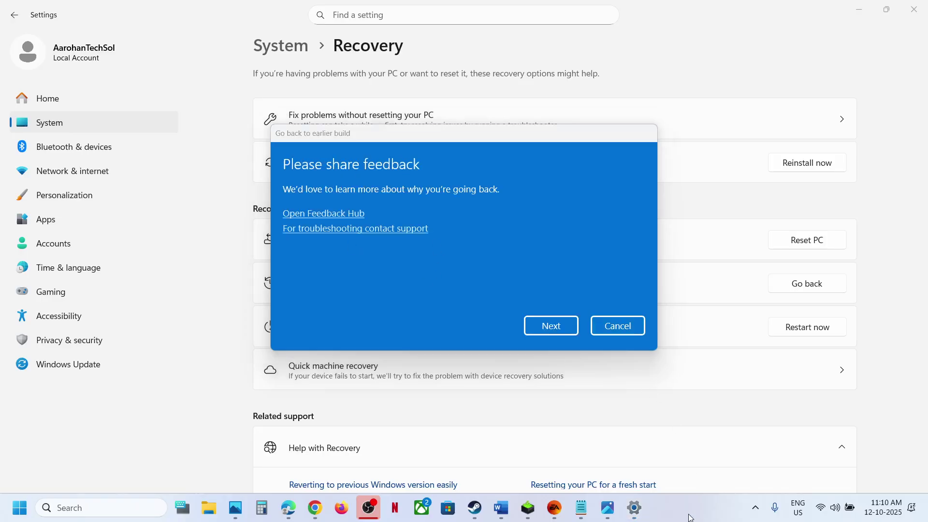